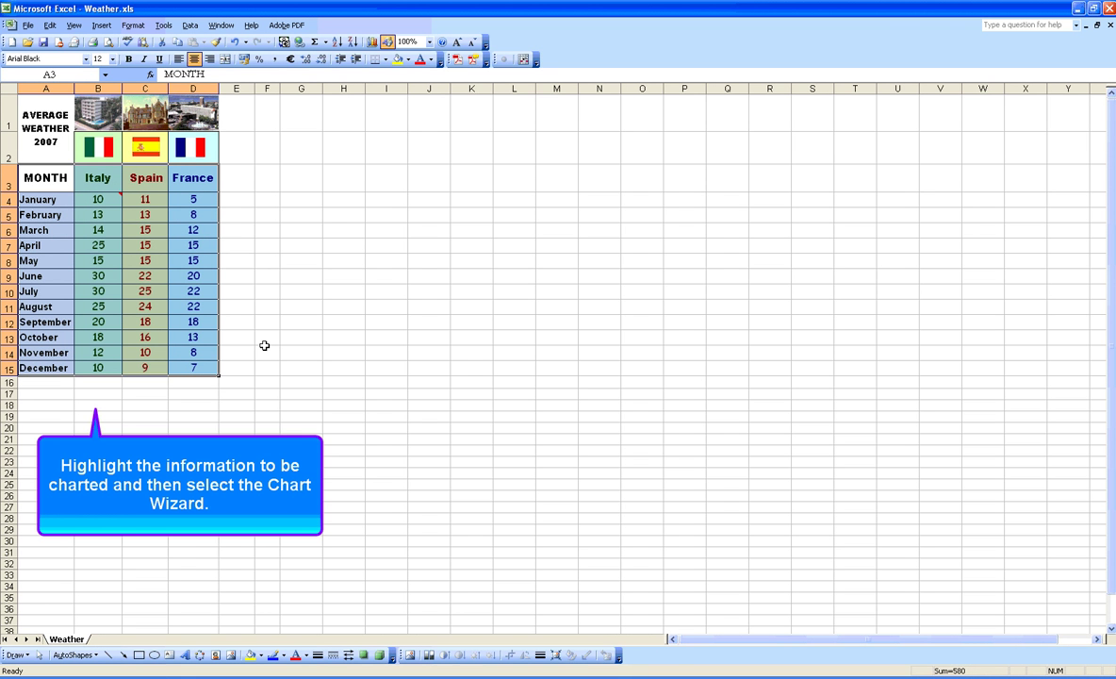
- Start a line chart with markers from the selected weather table, preview the sample, and accept the source data range A3:D15
left_click(373, 43)
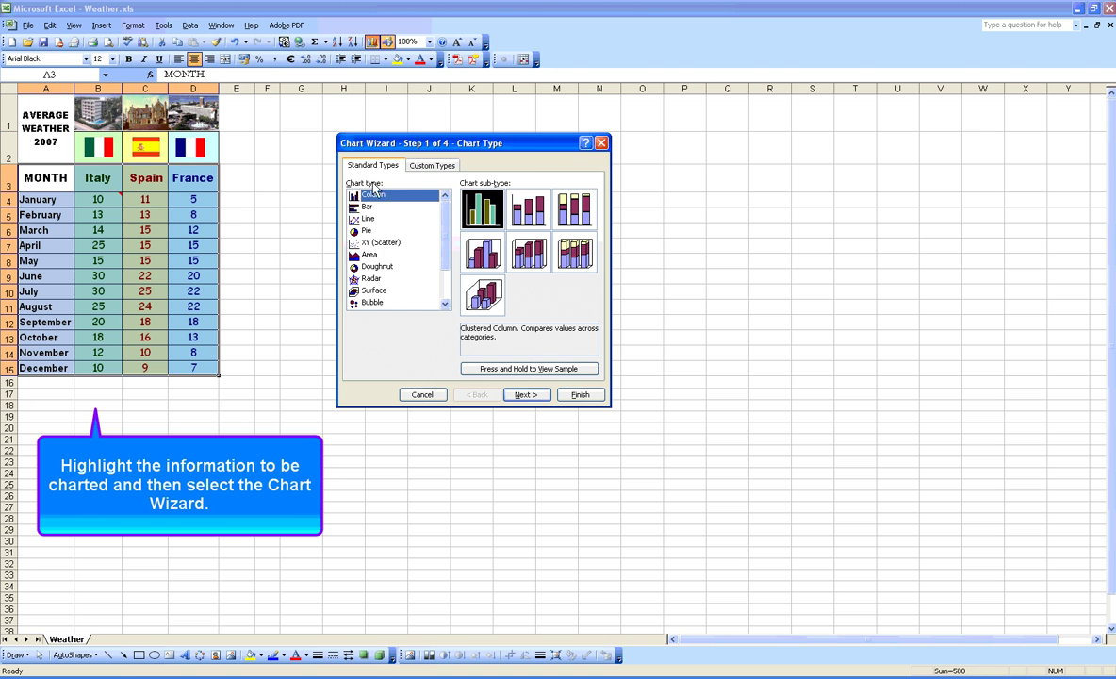
left_click(367, 218)
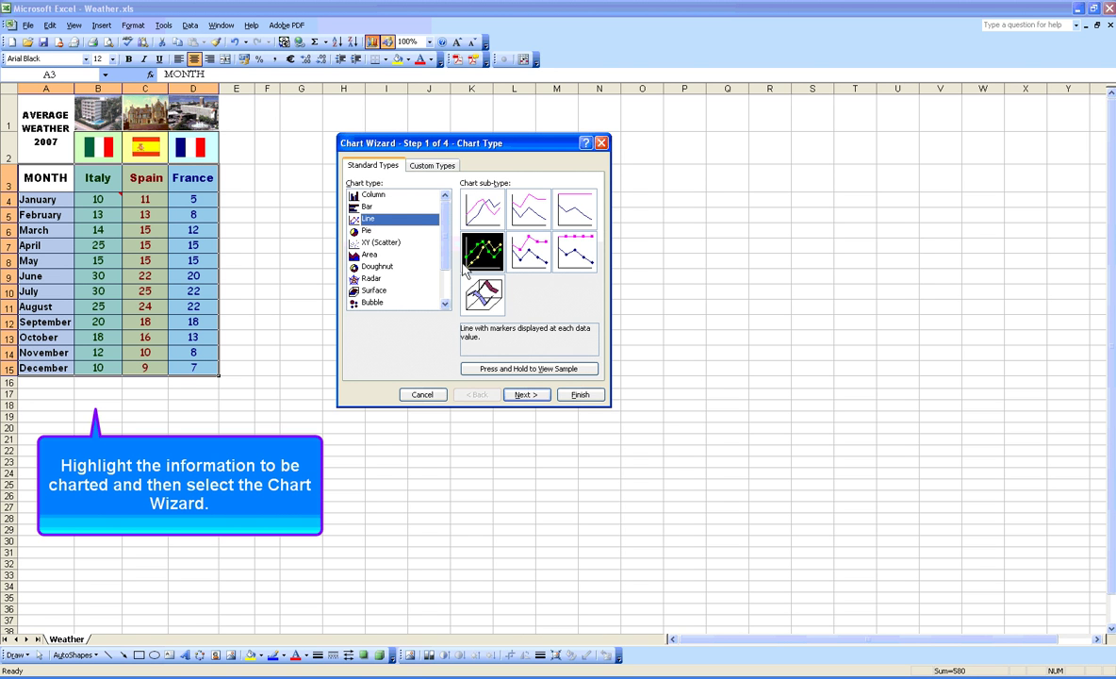
left_click(486, 256)
left_click(538, 371)
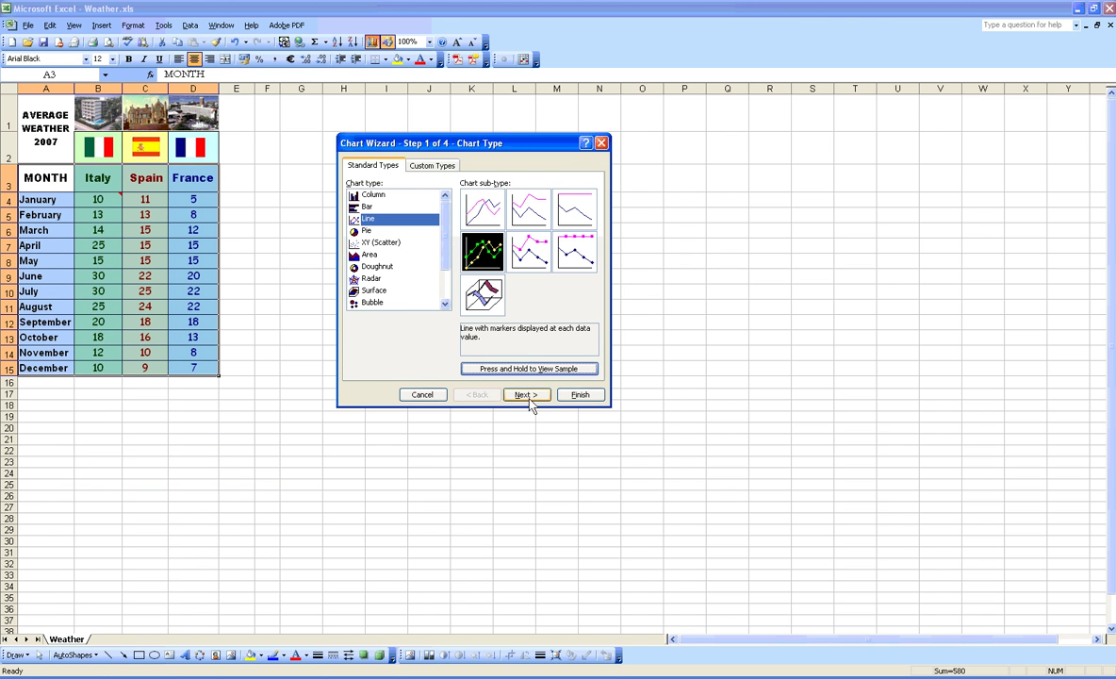
left_click(538, 395)
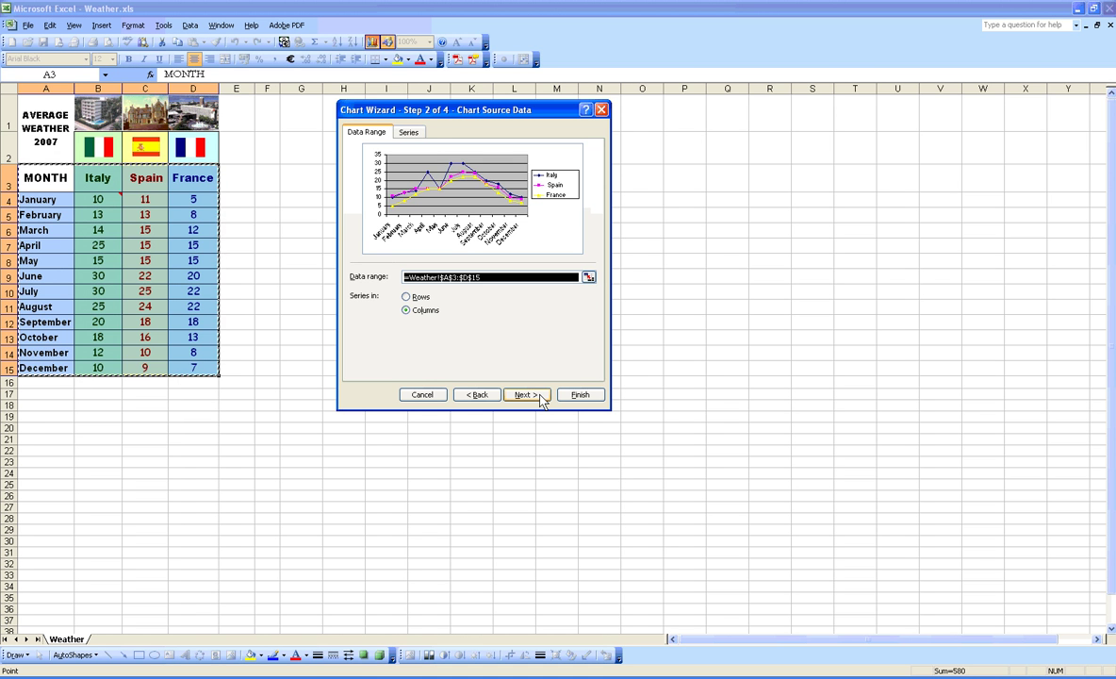
left_click(539, 397)
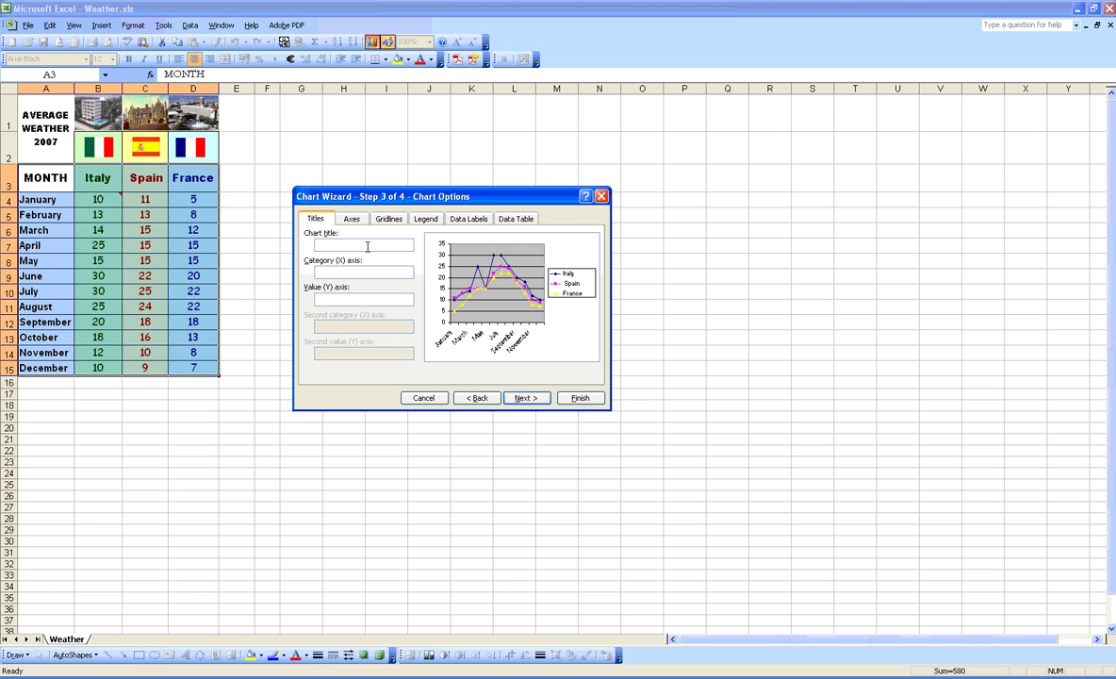
- Title the chart "Monthly Temperatures for 2007"
type("Temperatures for 2007")
left_click(318, 245)
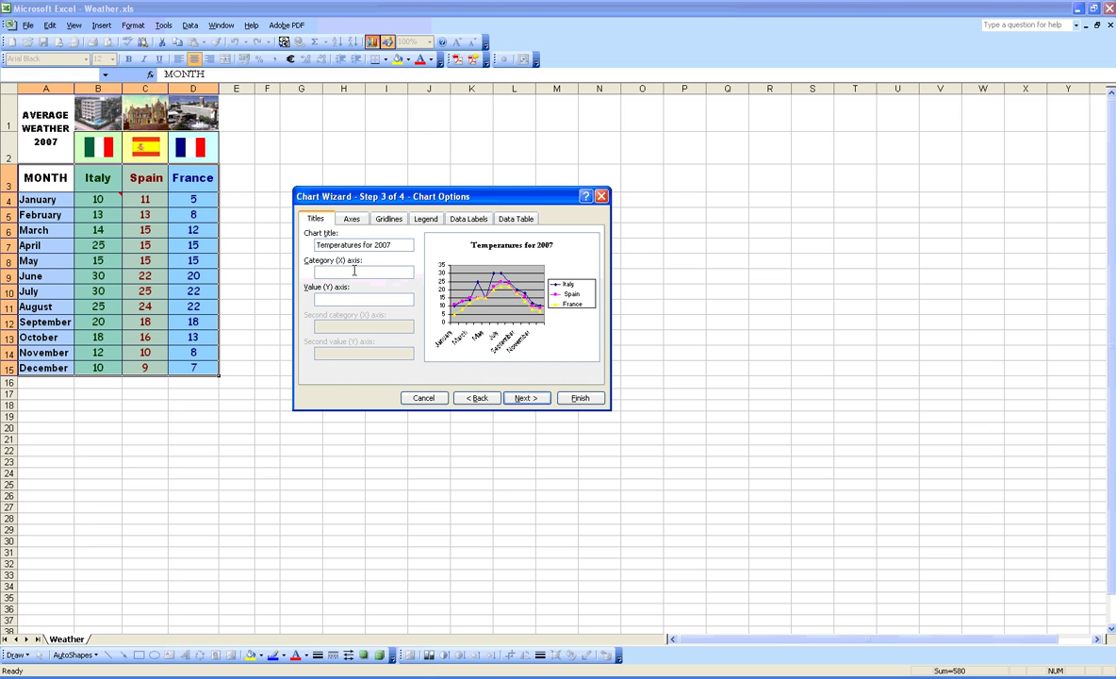
type("Monthly")
left_click(358, 271)
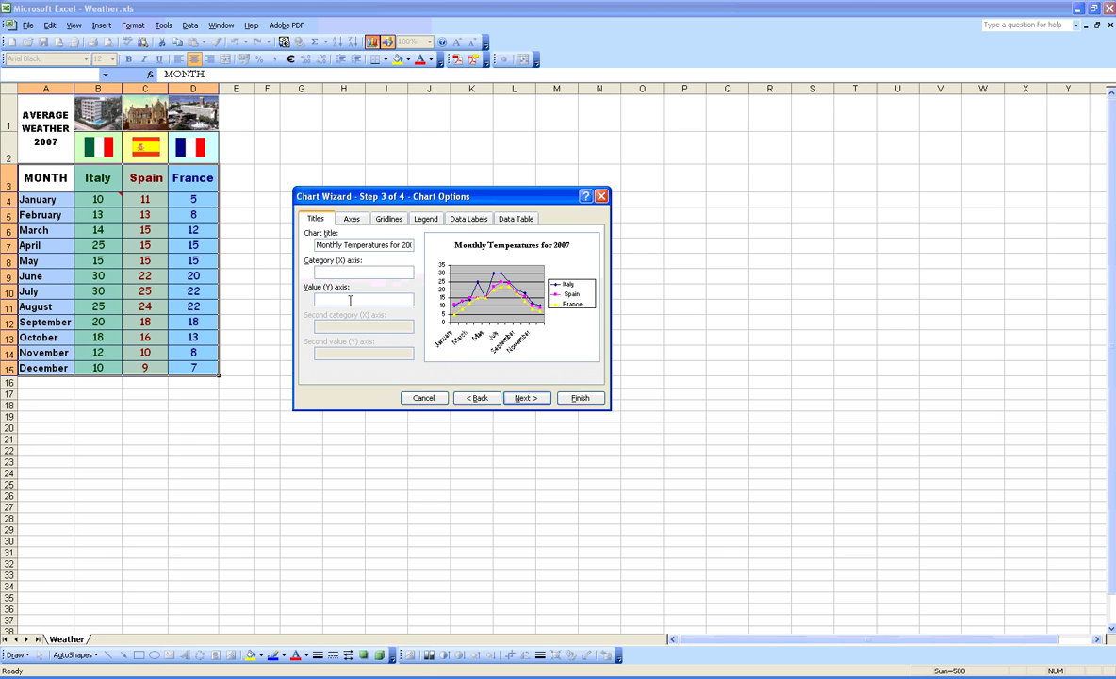
- Label the chart's value (Y) axis "(C)" and proceed to the chart location options
left_click(350, 299)
type("Te")
key("BackSpace")
type("(c)")
key("BackSpace")
key("BackSpace")
type("C)")
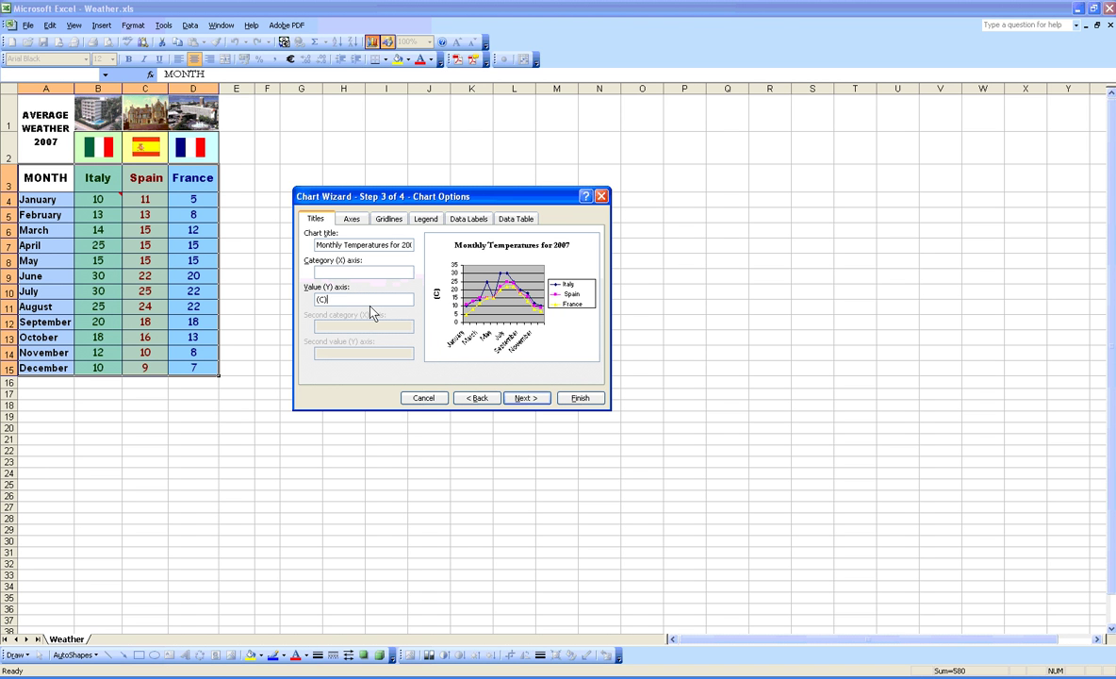
left_click(524, 398)
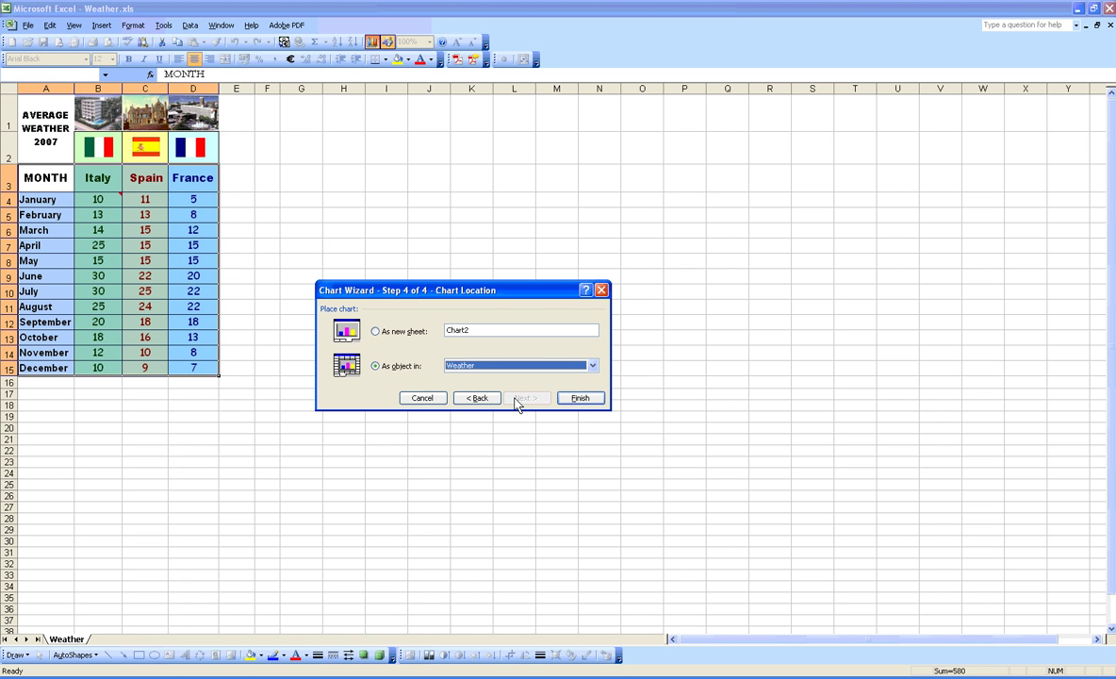
- Place the chart on a new sheet named "Temp Line Graph" and finish the wizard
left_click(473, 330)
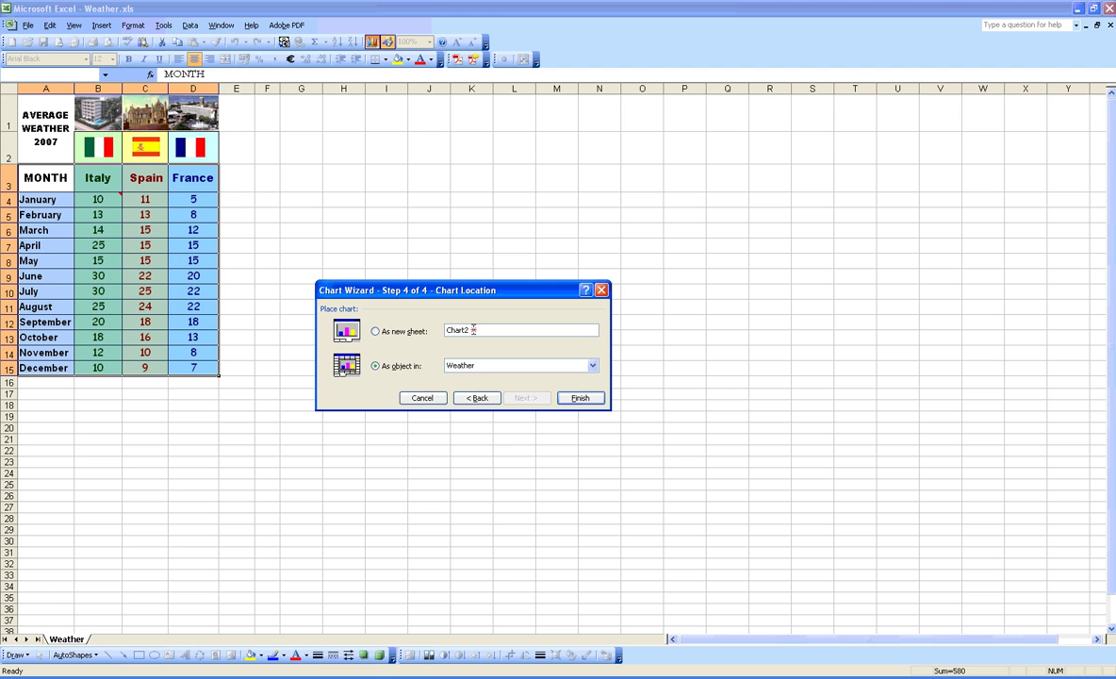
left_click_drag(473, 330, 429, 337)
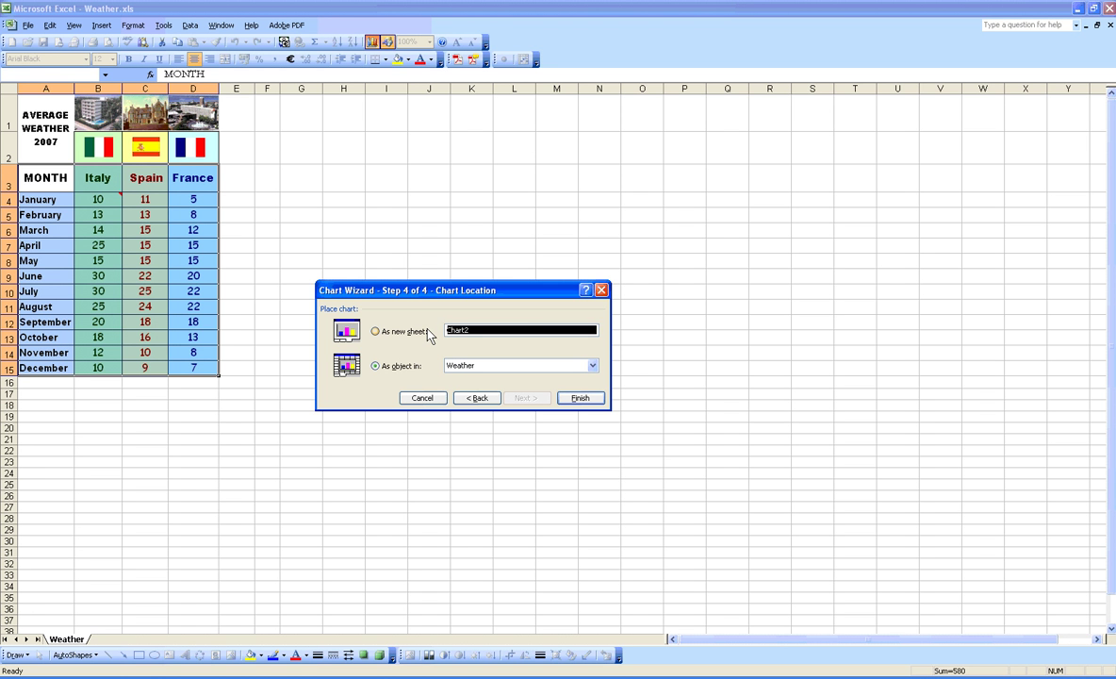
type("Temp ")
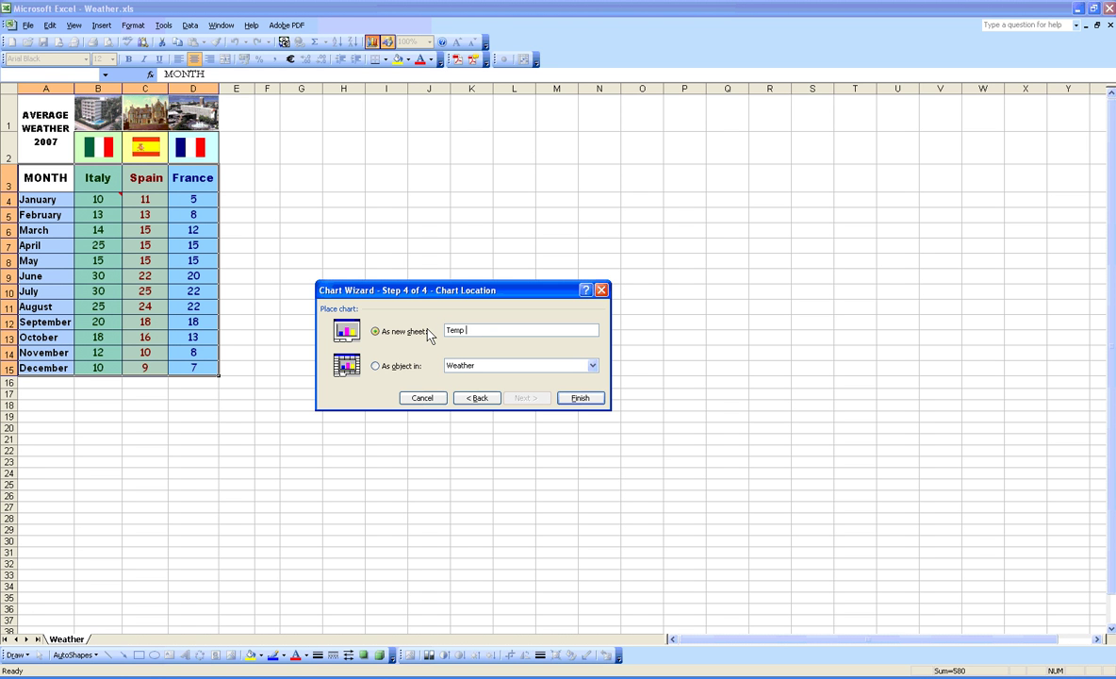
type("Line Graph")
left_click(579, 398)
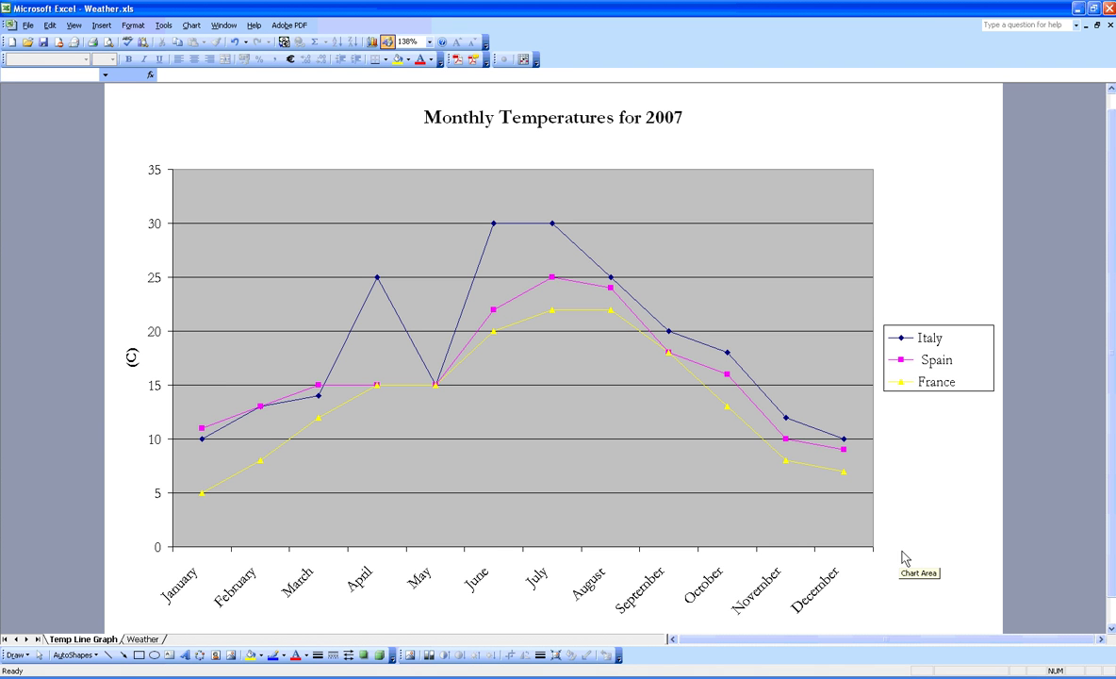
- On the Weather sheet, start a line chart with markers from only the MONTH and France columns, A3:A15 and D3:D15
left_click(142, 639)
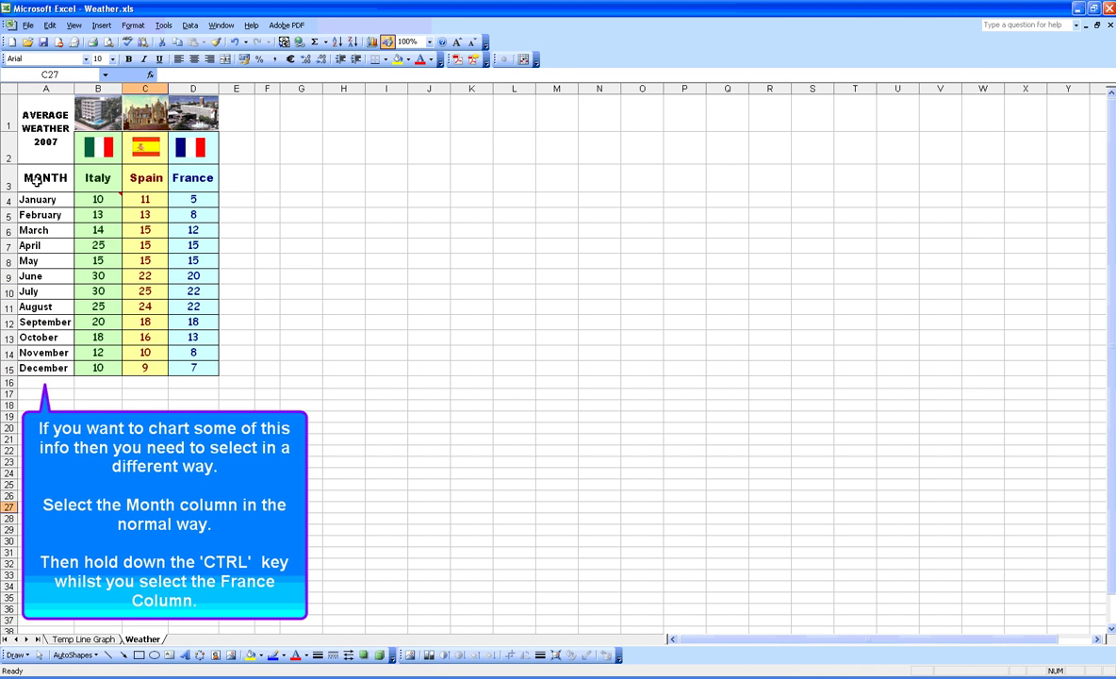
left_click_drag(30, 178, 39, 368)
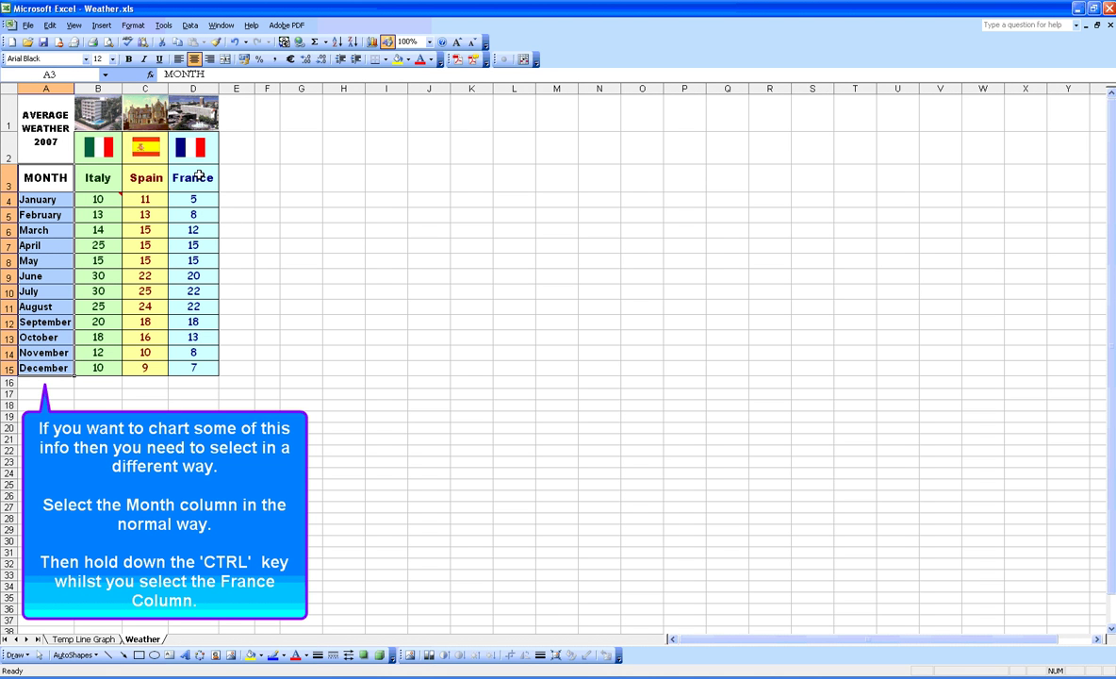
left_click_drag(199, 174, 194, 369)
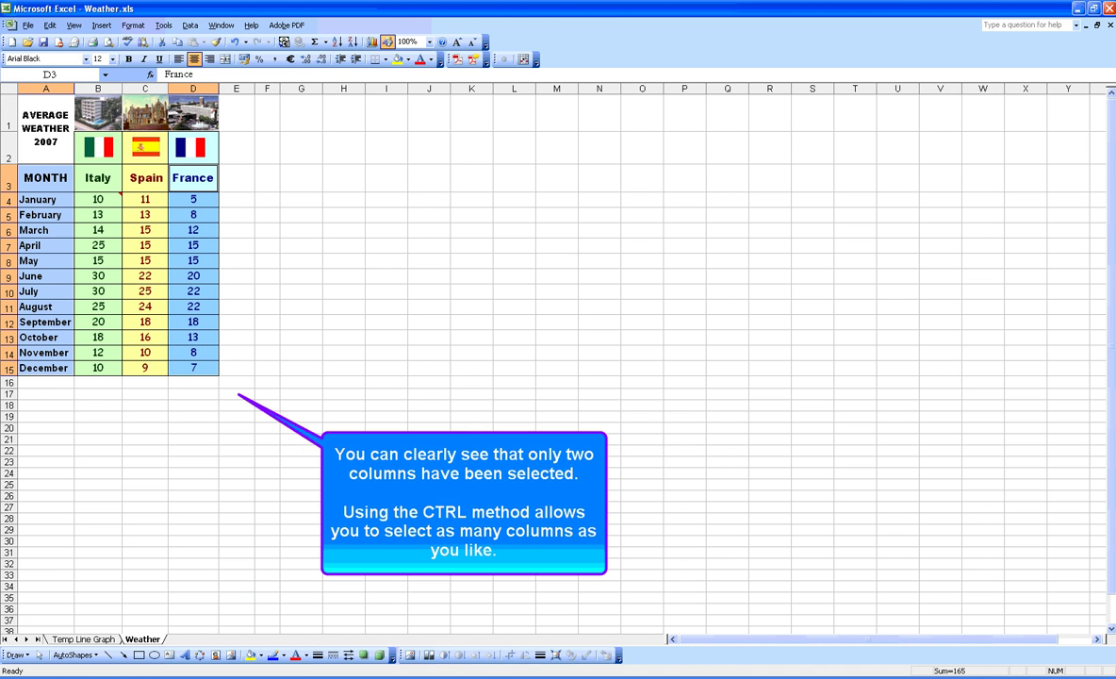
left_click(373, 41)
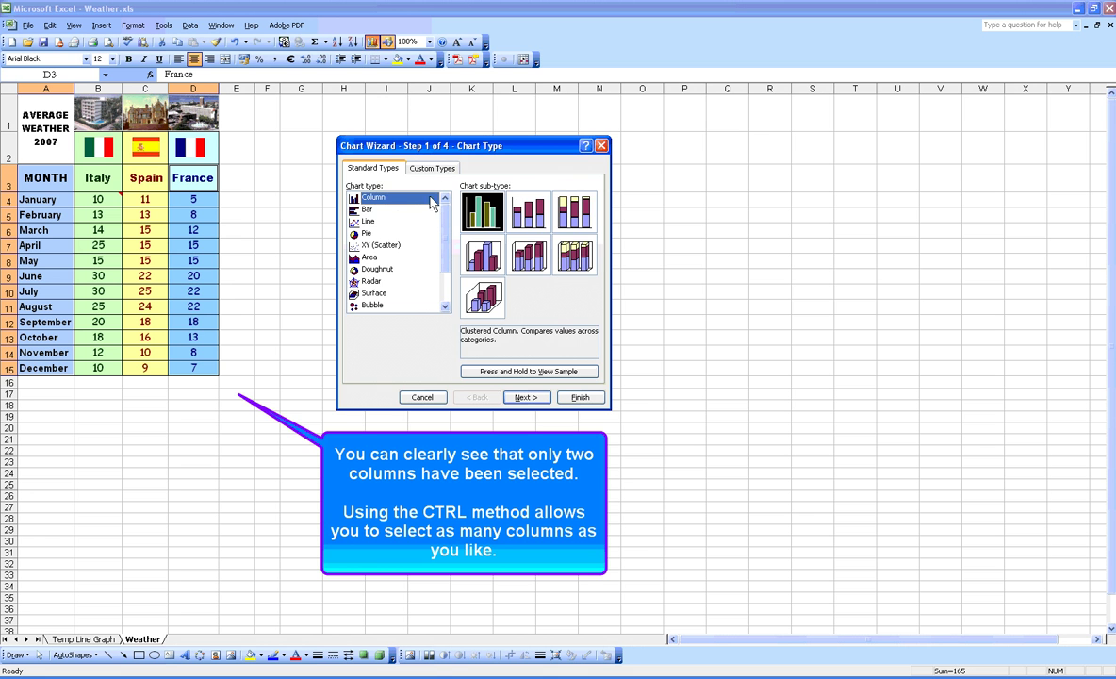
left_click(374, 223)
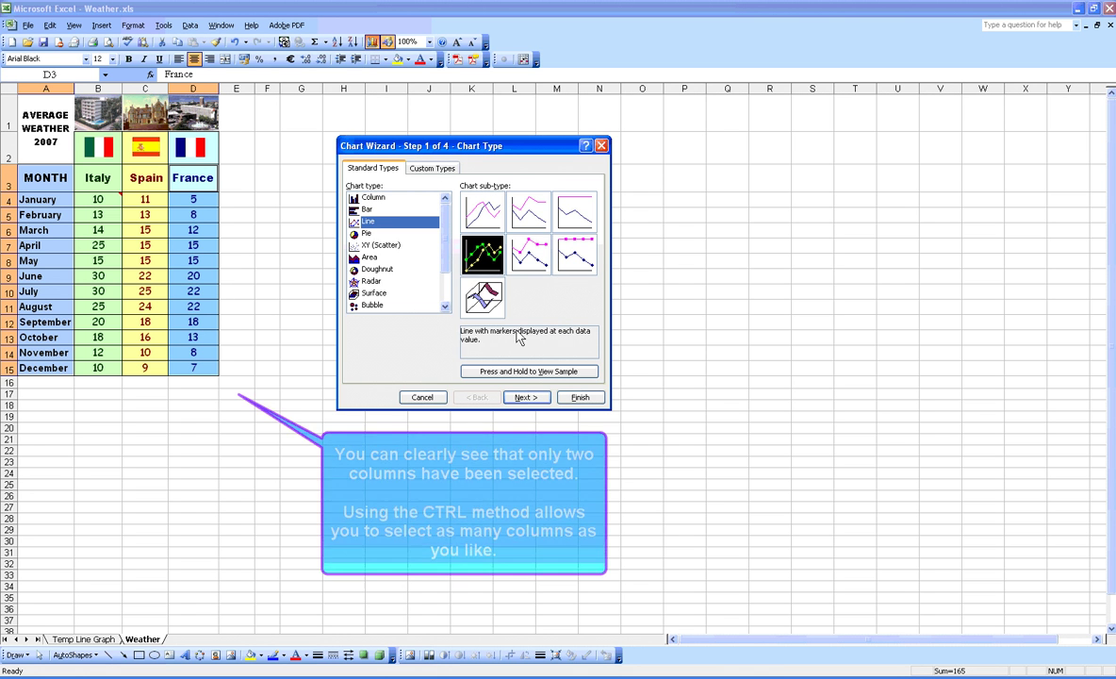
left_click(527, 372)
left_click(525, 397)
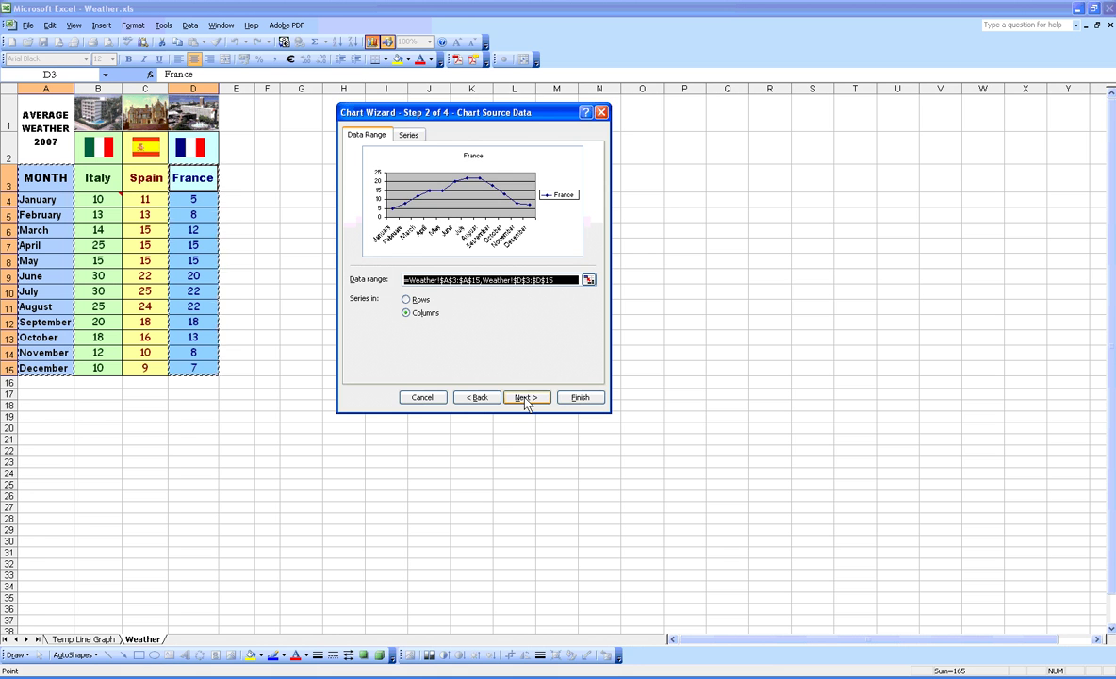
left_click(525, 397)
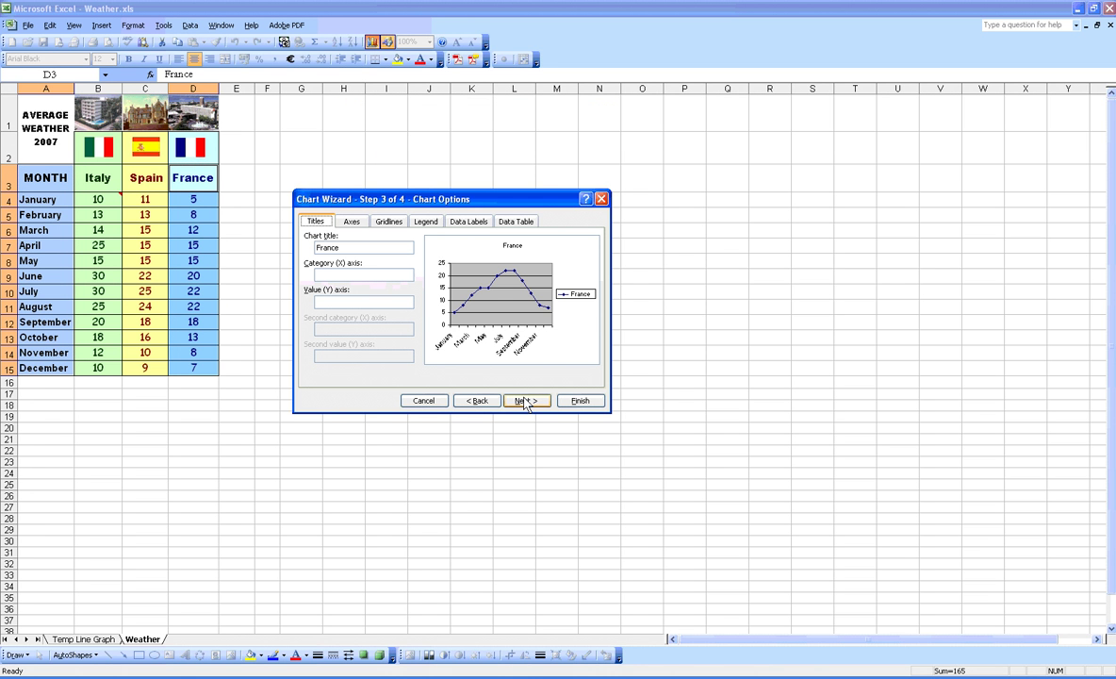
- Title the chart "France Monthly Temperatures for 2007" and label its value (Y) axis "(C)"
left_click(358, 246)
type("ures for 2007")
left_click(347, 275)
left_click(337, 302)
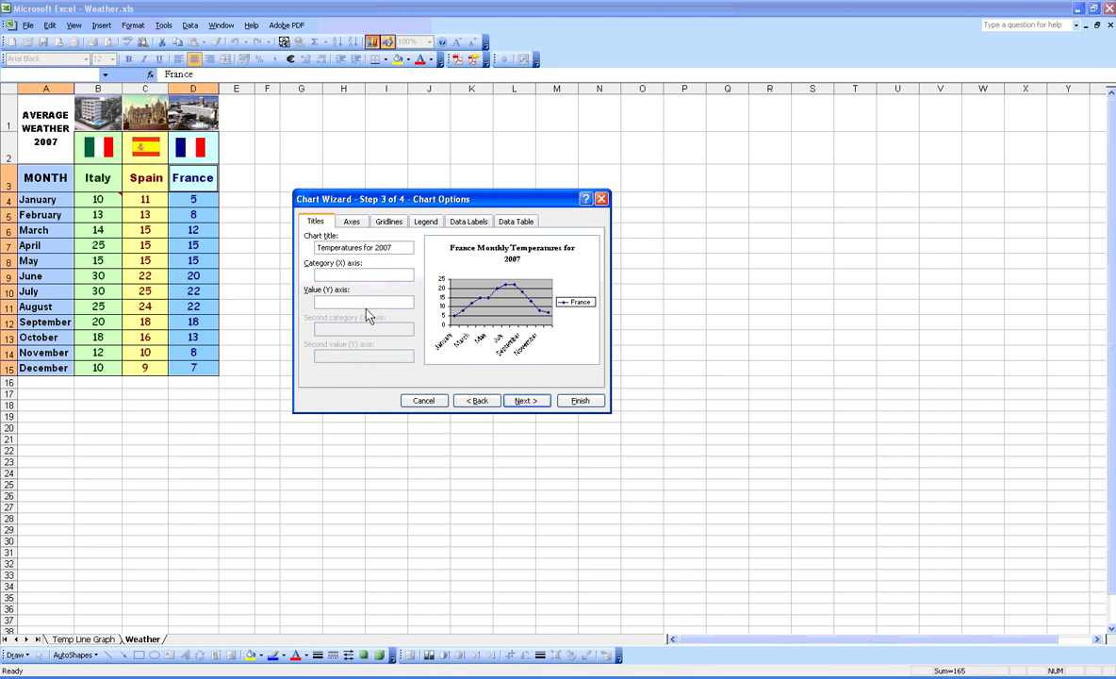
type("(C)")
left_click(521, 402)
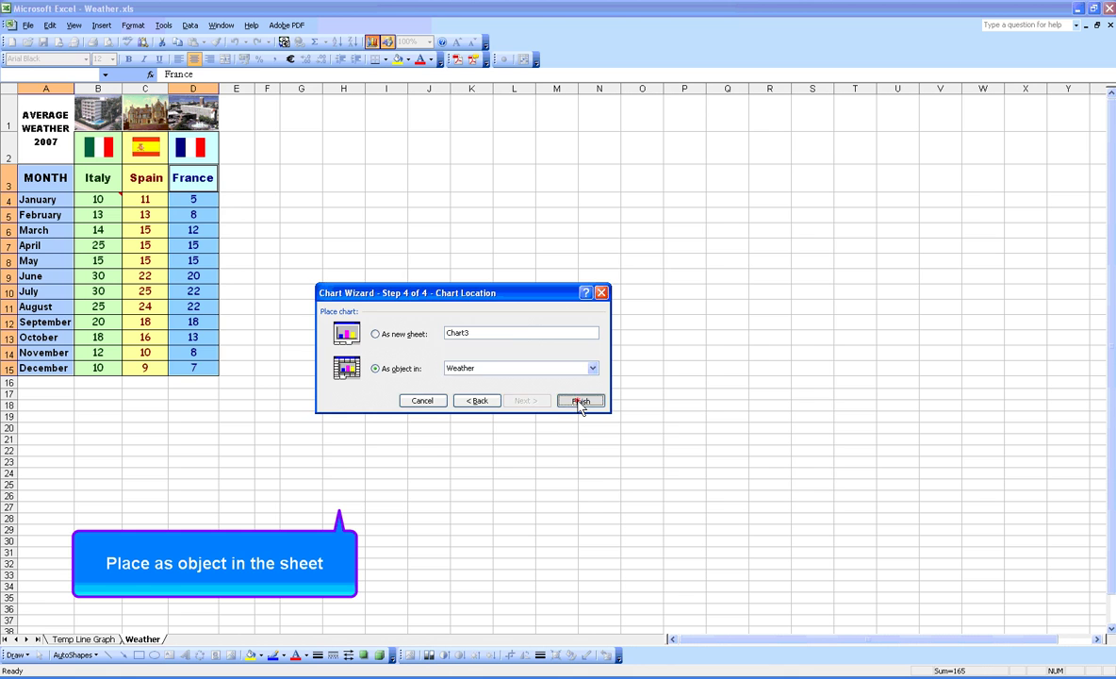
- Insert the France chart as an object in the Weather sheet and remove its legend
left_click(580, 401)
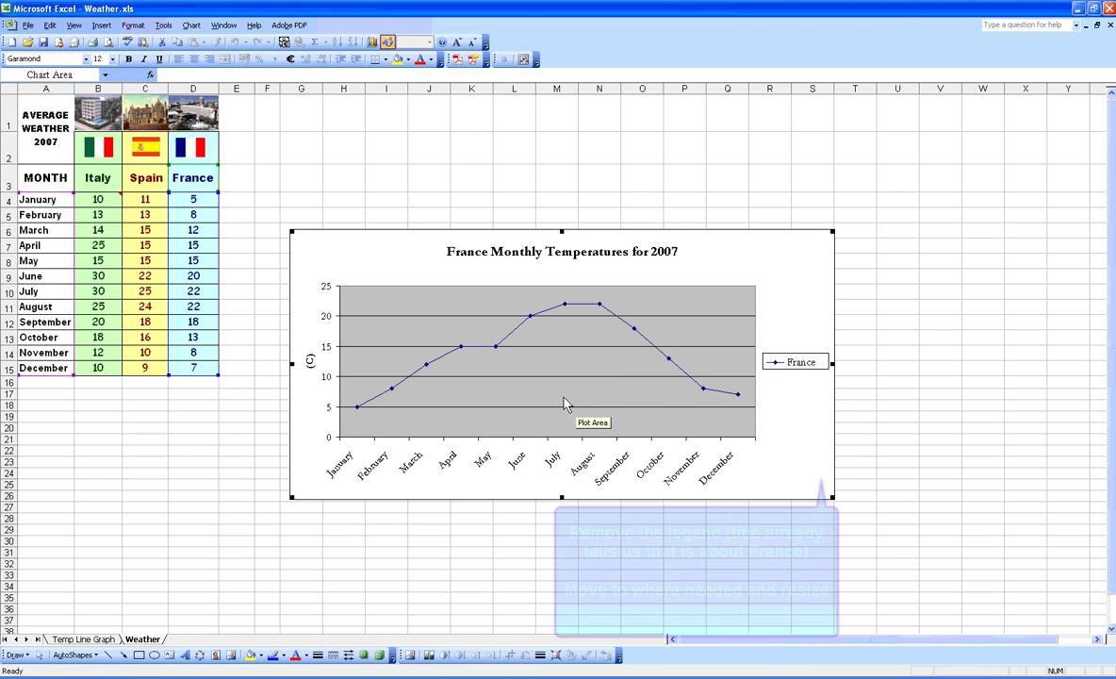
left_click(798, 366)
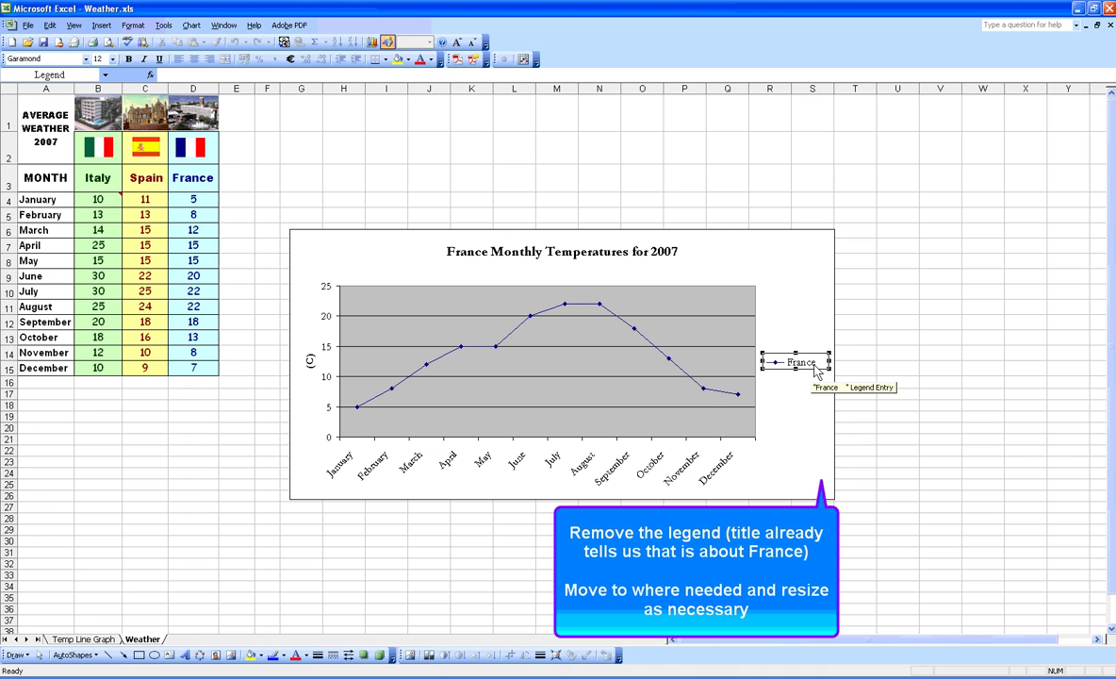
right_click(815, 367)
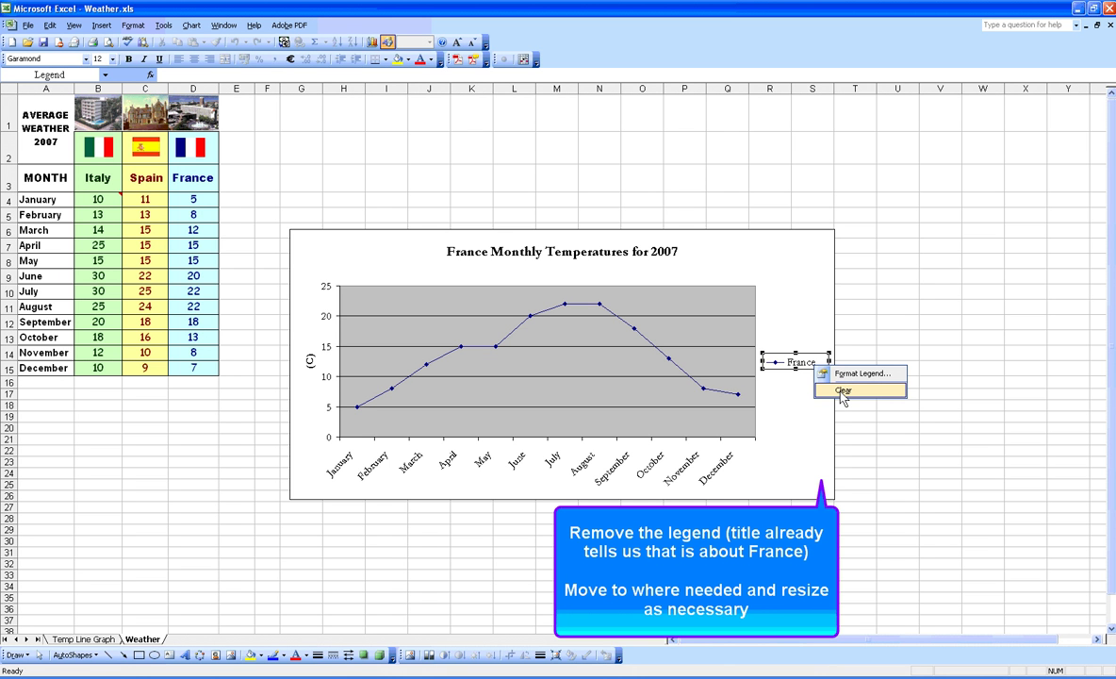
left_click(842, 391)
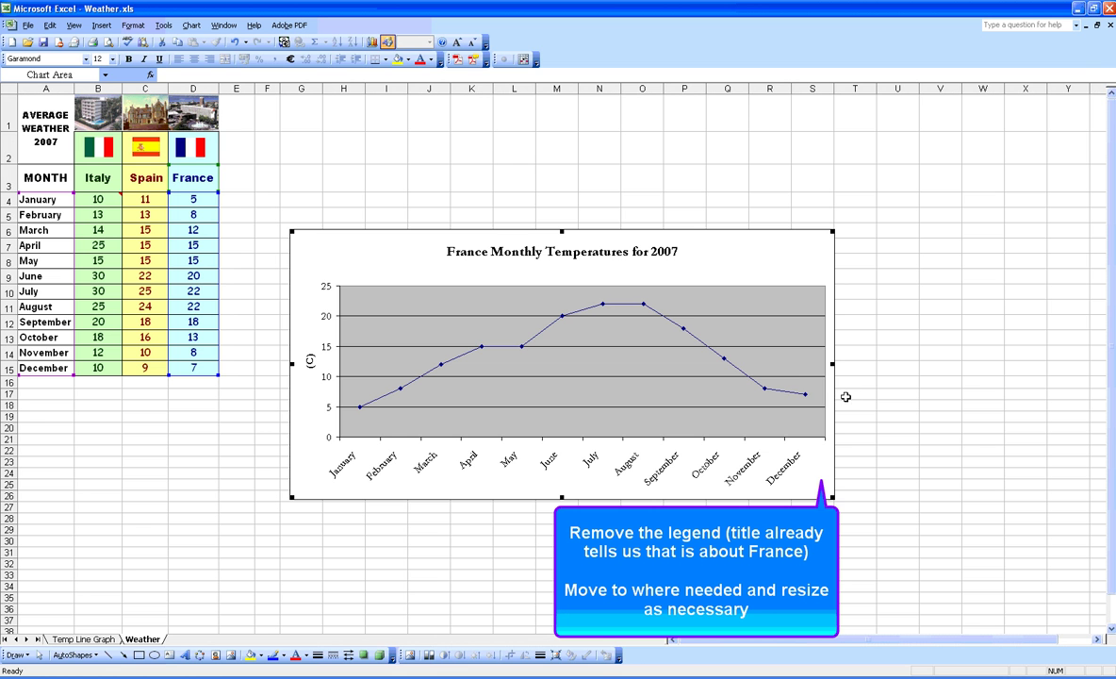
- Shrink the France chart and position it beside the table, spanning about columns E to O and rows 2 to 9
left_click_drag(833, 497, 617, 279)
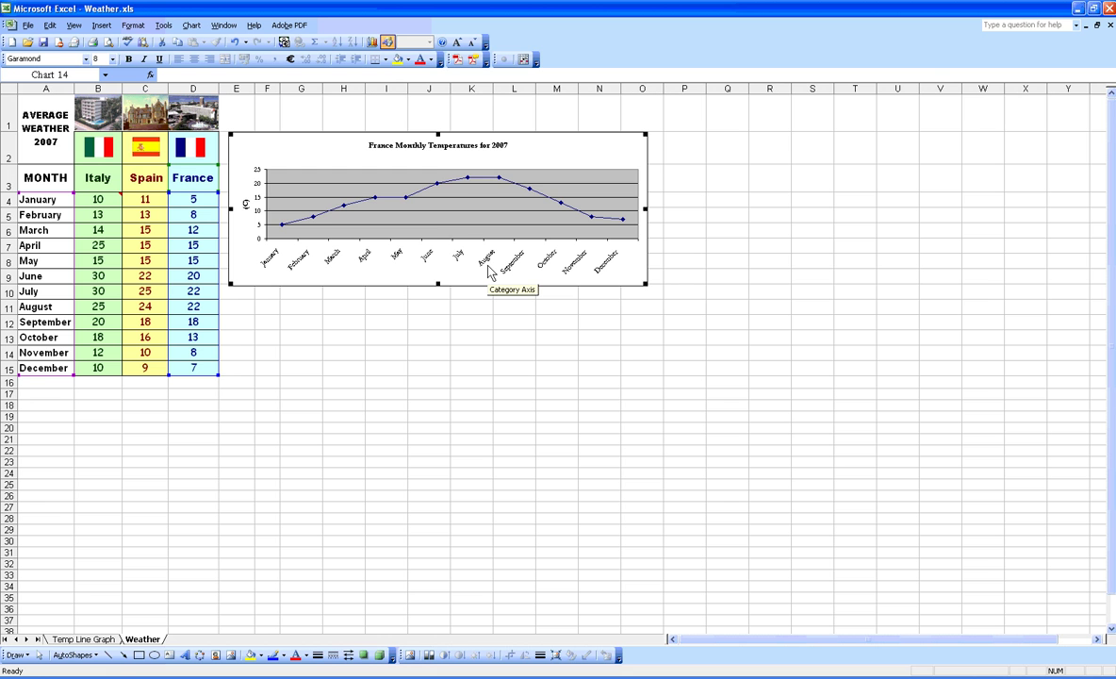
left_click(425, 355)
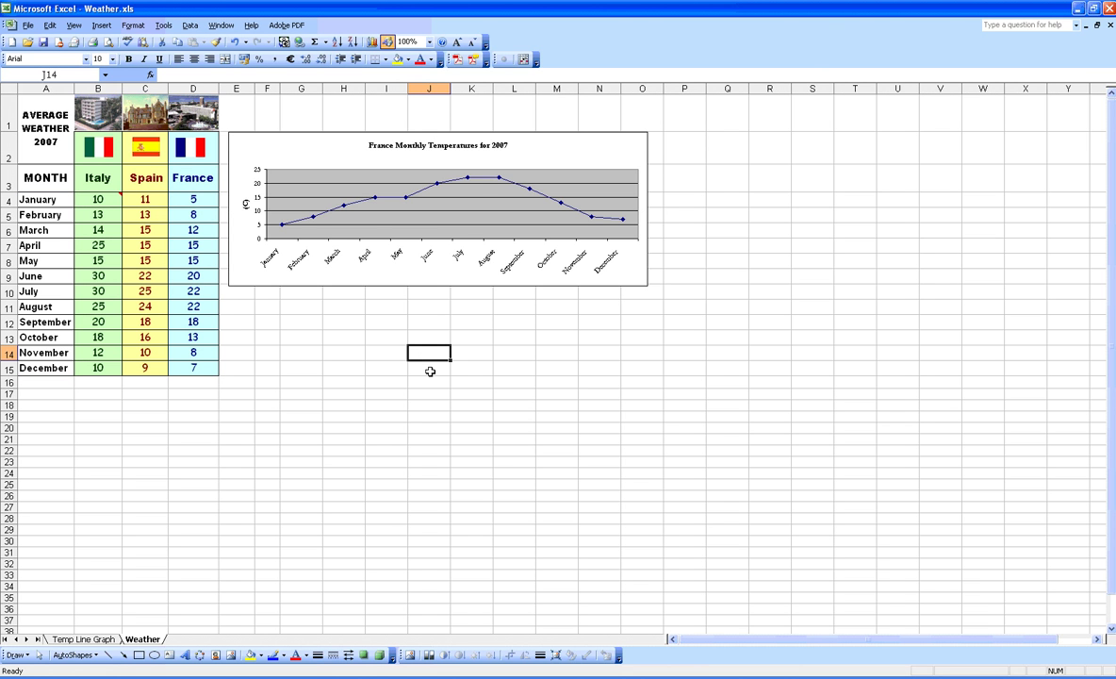